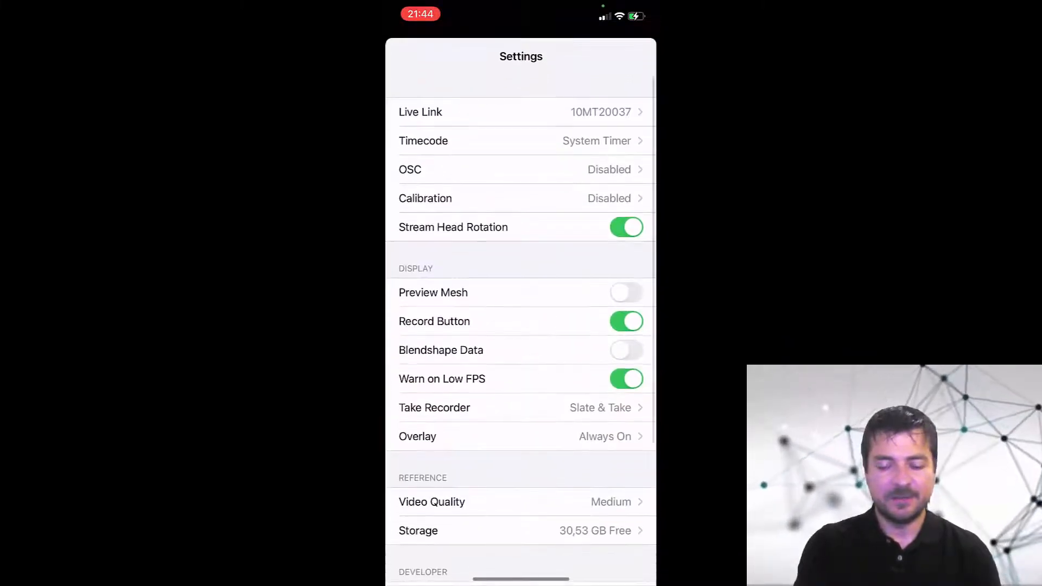
# Enable calibration in Live Link Face and record a neutral facial expression as the calibration
pyautogui.click(425, 198)
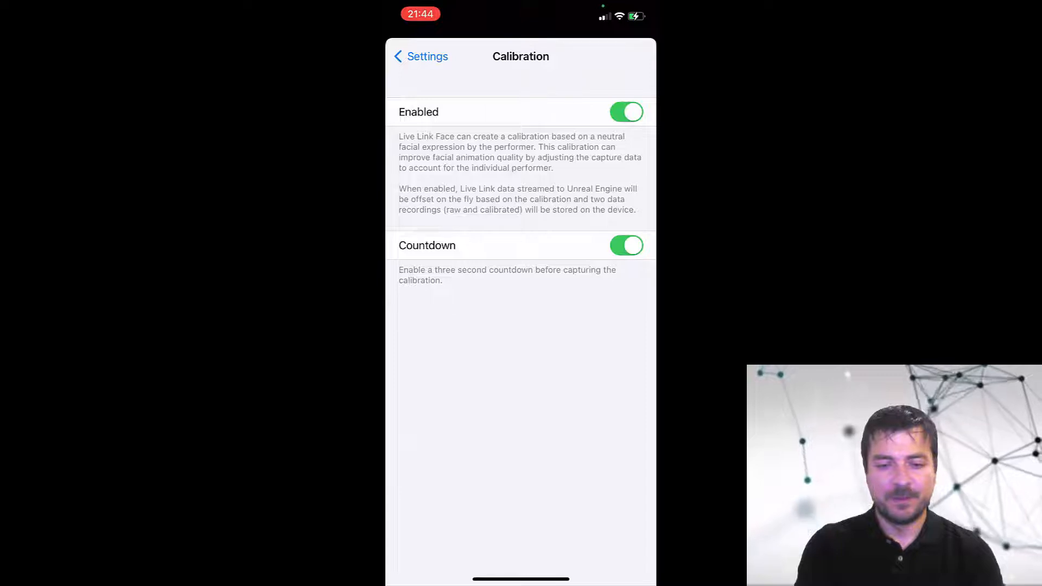
pyautogui.click(421, 57)
pyautogui.moveTo(521, 65); pyautogui.dragTo(521, 326)
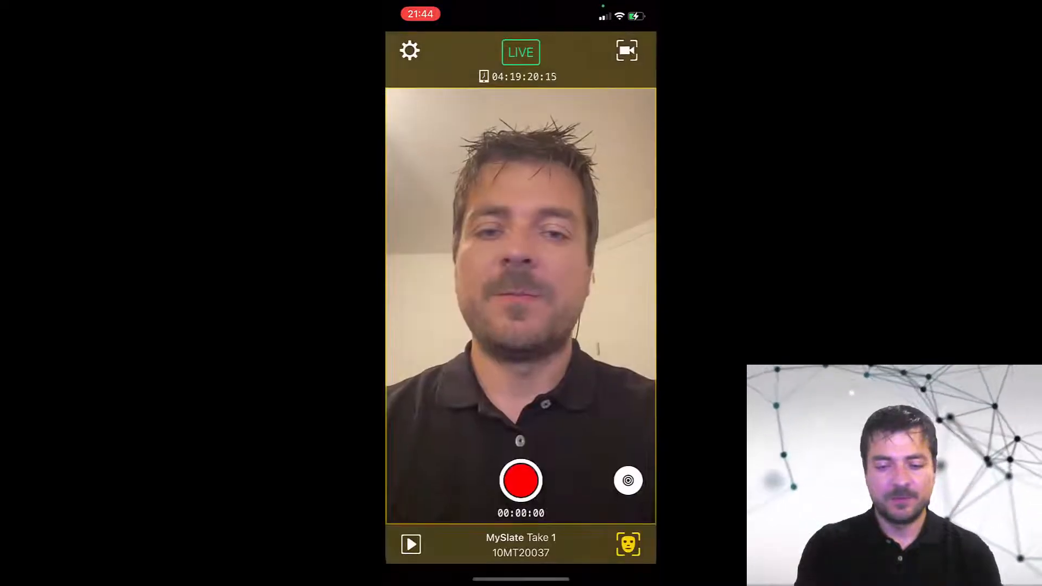
pyautogui.click(627, 480)
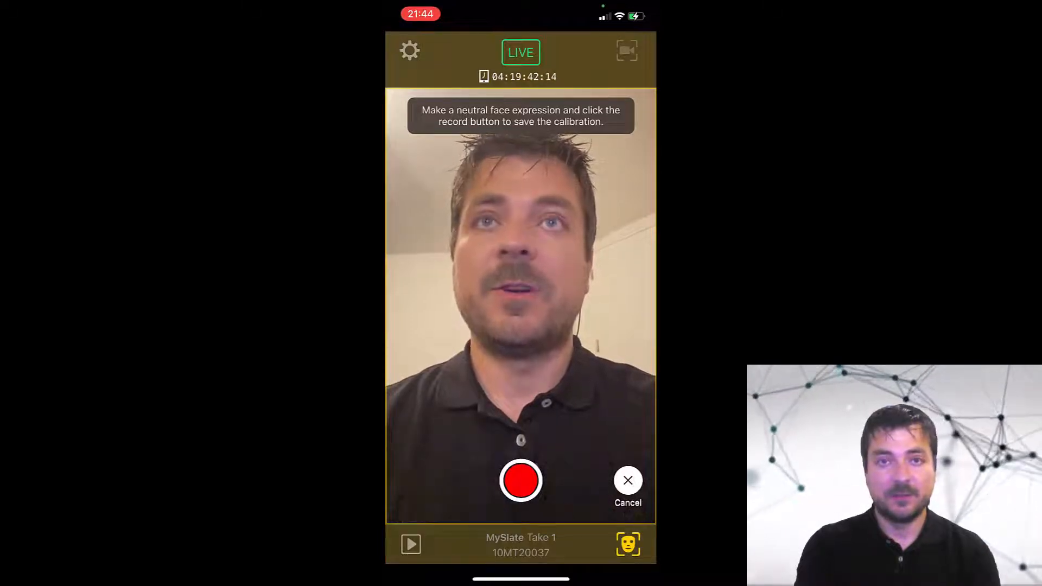
pyautogui.click(520, 480)
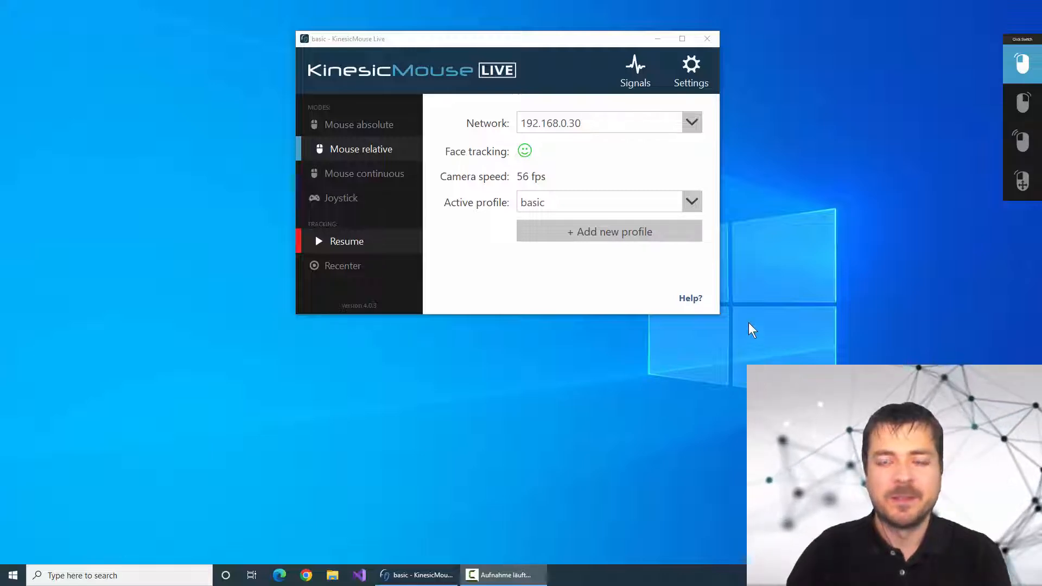
# Open KinesicMouse's Signals window and stop visualizing rotation (left) and rotation (right)
pyautogui.click(634, 73)
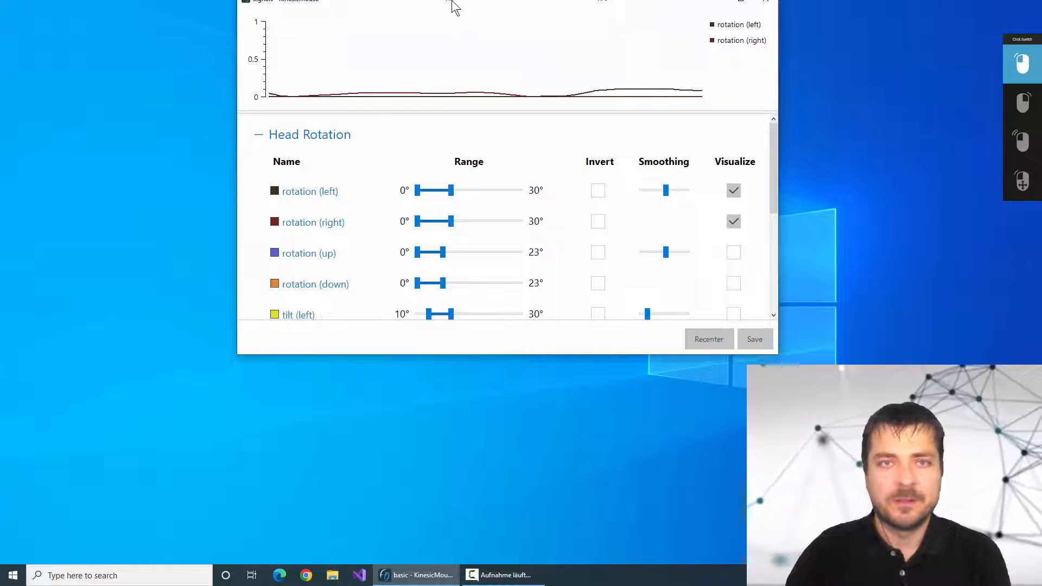
pyautogui.moveTo(454, 7); pyautogui.dragTo(455, 102)
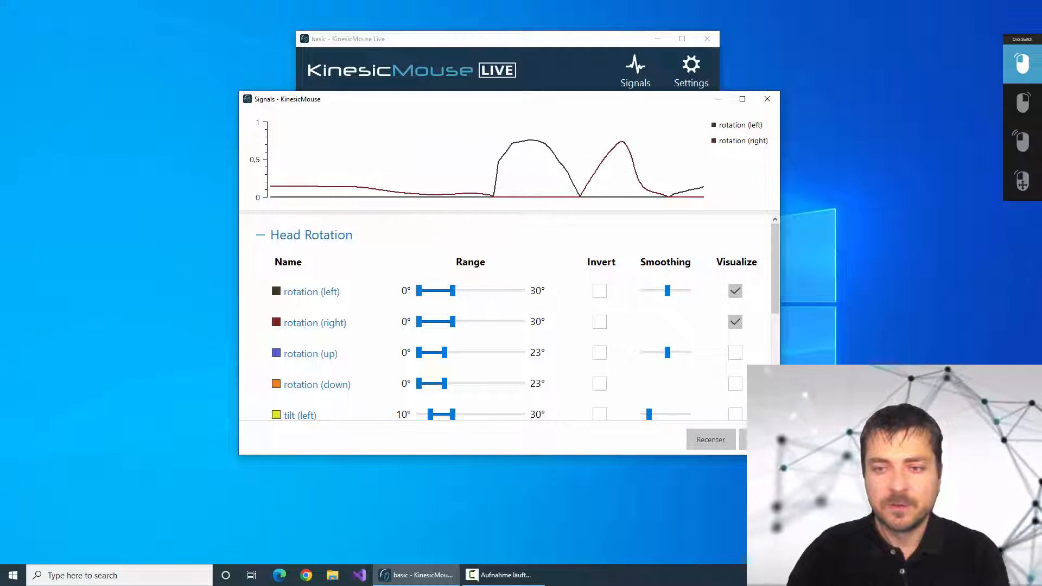
pyautogui.click(737, 298)
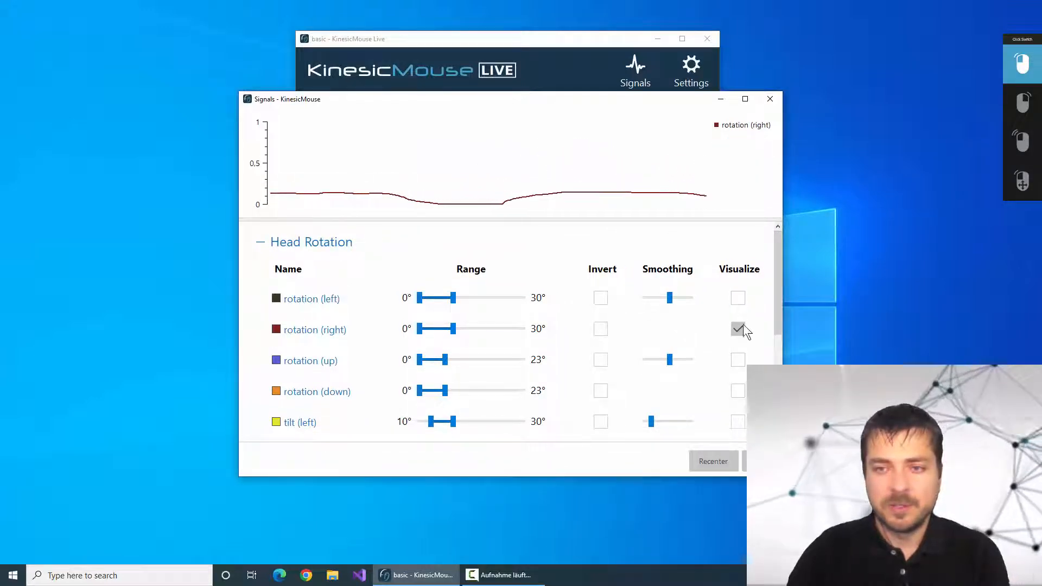
pyautogui.click(739, 329)
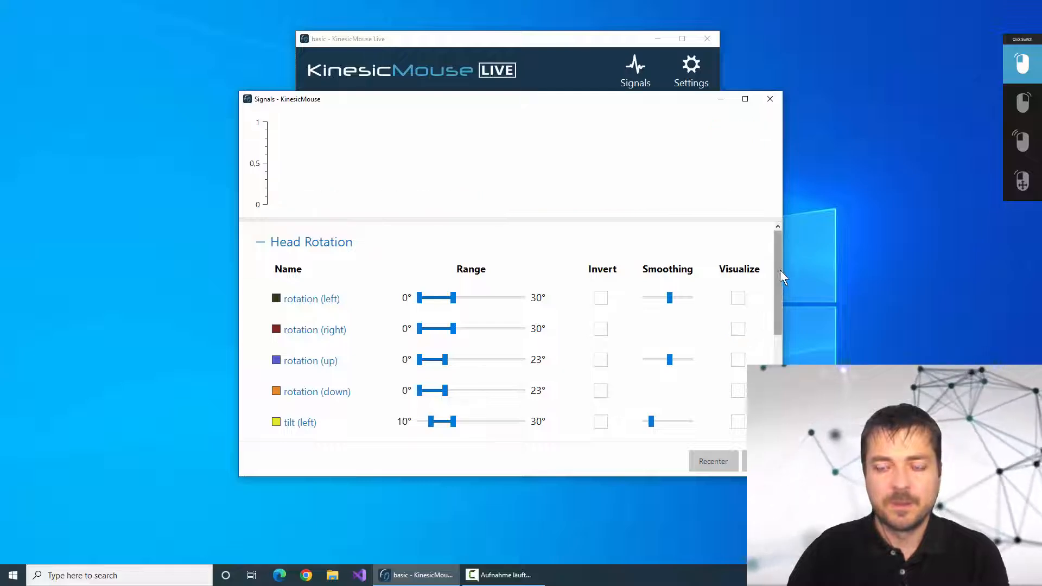
# Expand the Mouth signals and consult the online help for mouth dimple (right), closing the help page when done
pyautogui.moveTo(780, 269); pyautogui.dragTo(779, 379)
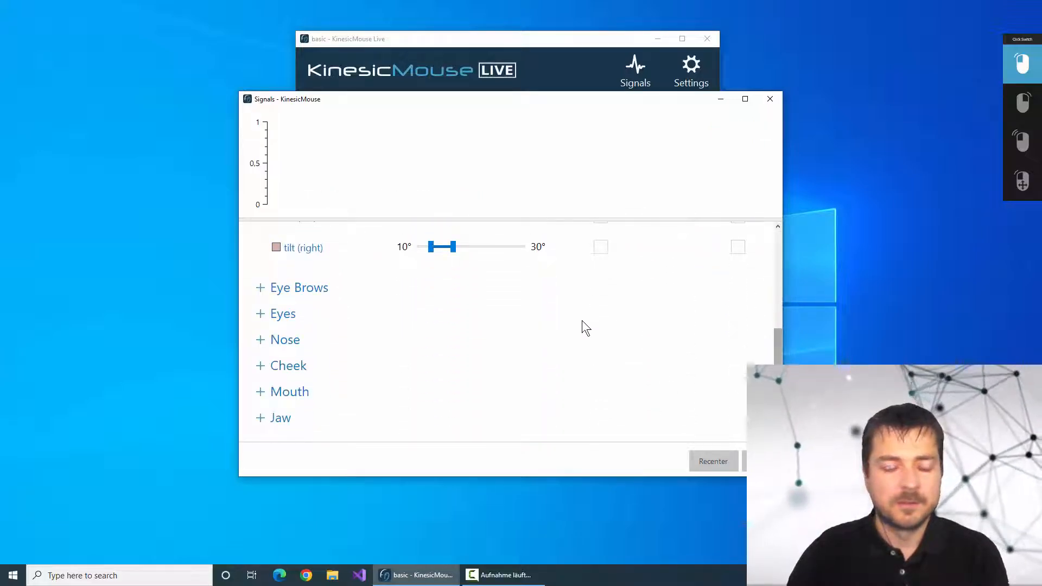
pyautogui.click(261, 392)
pyautogui.scroll(-7, 633, 315)
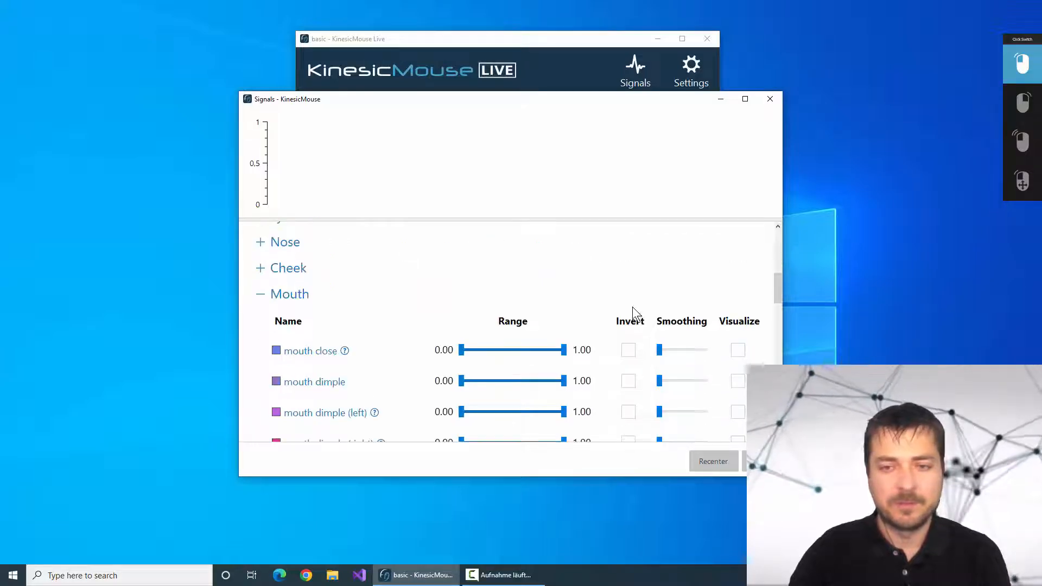
pyautogui.scroll(-2, 566, 318)
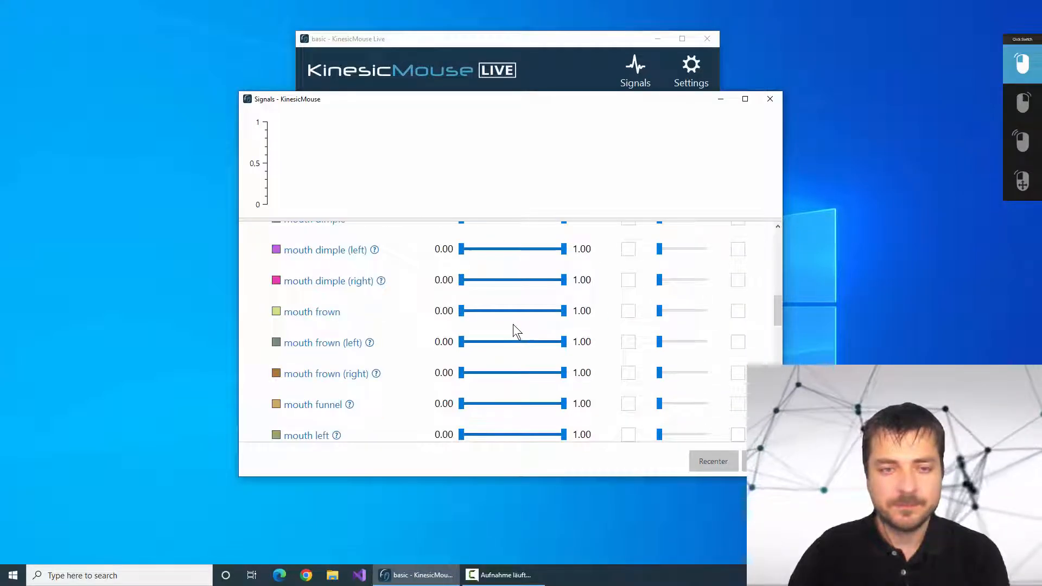
pyautogui.click(366, 287)
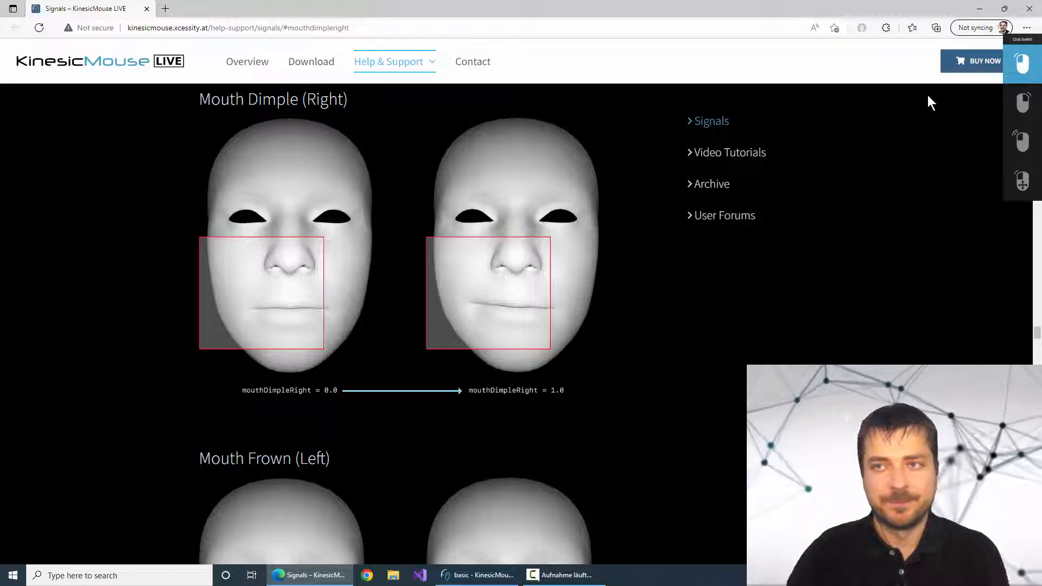
pyautogui.click(1031, 11)
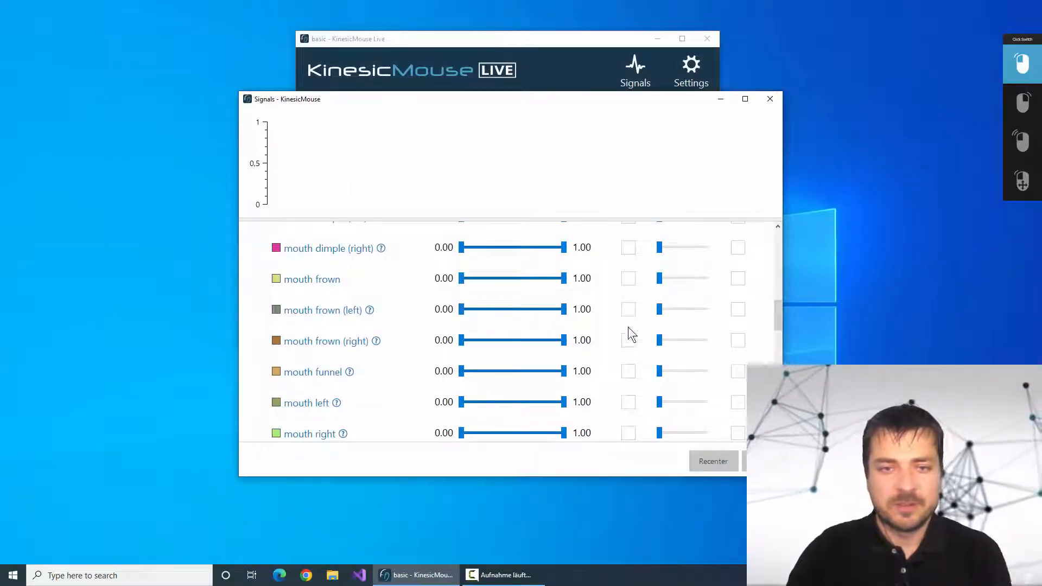
# Visualize the mouth smile signal in the graph and close the Signals window
pyautogui.scroll(-3, 424, 327)
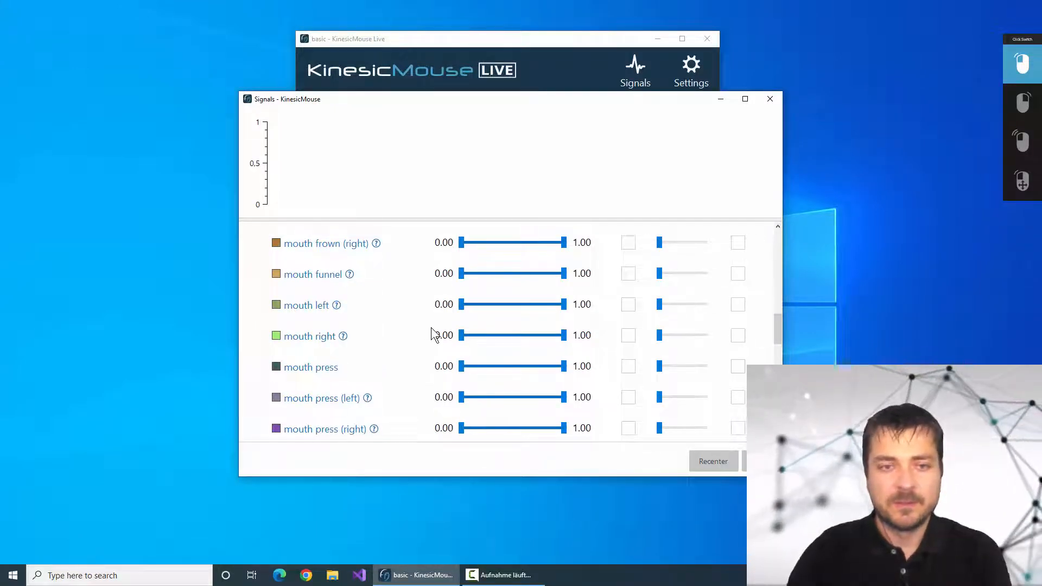
pyautogui.scroll(-2, 431, 332)
pyautogui.scroll(-7, 433, 333)
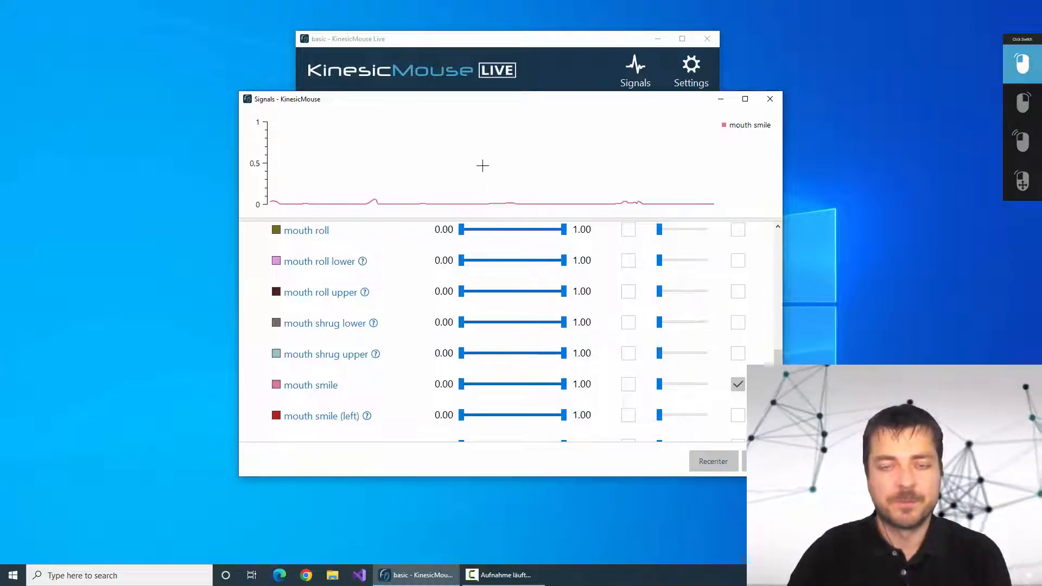
pyautogui.click(773, 100)
# In the mouse button settings, lower the mouth smile threshold for Click to about a quarter of its range
pyautogui.click(693, 72)
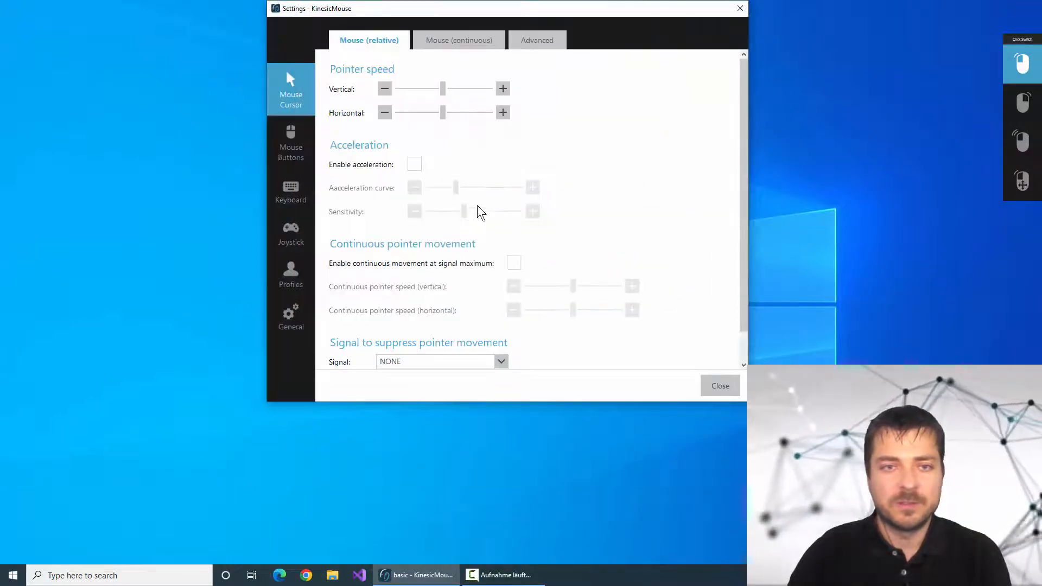
pyautogui.click(290, 145)
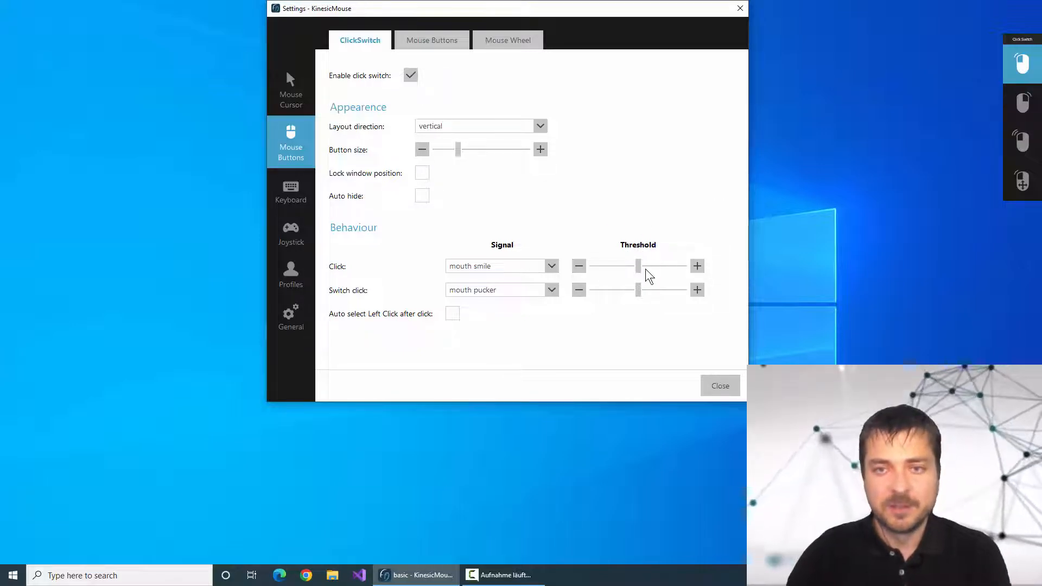
pyautogui.moveTo(638, 267); pyautogui.dragTo(617, 268)
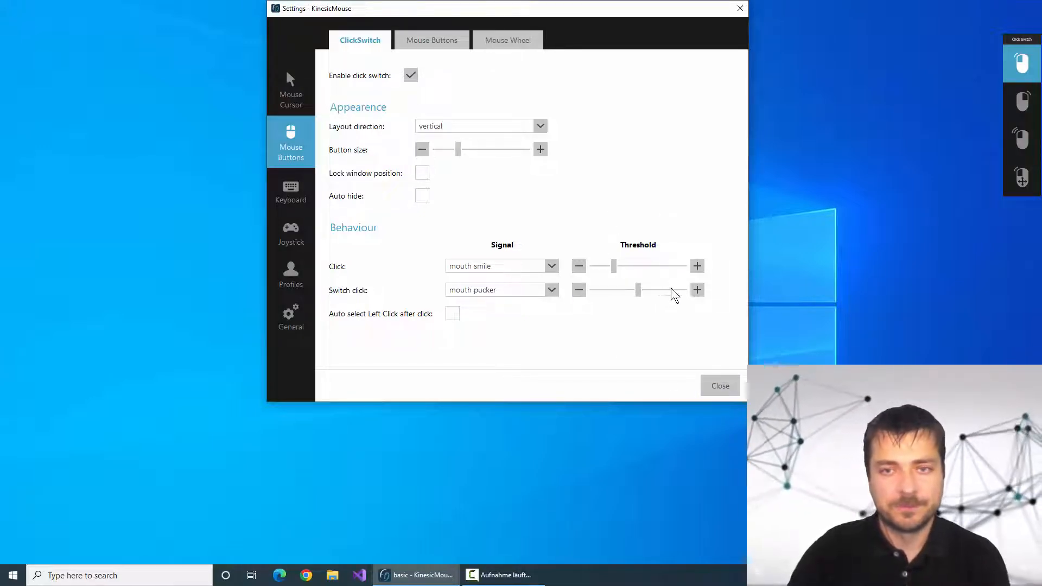
pyautogui.click(720, 386)
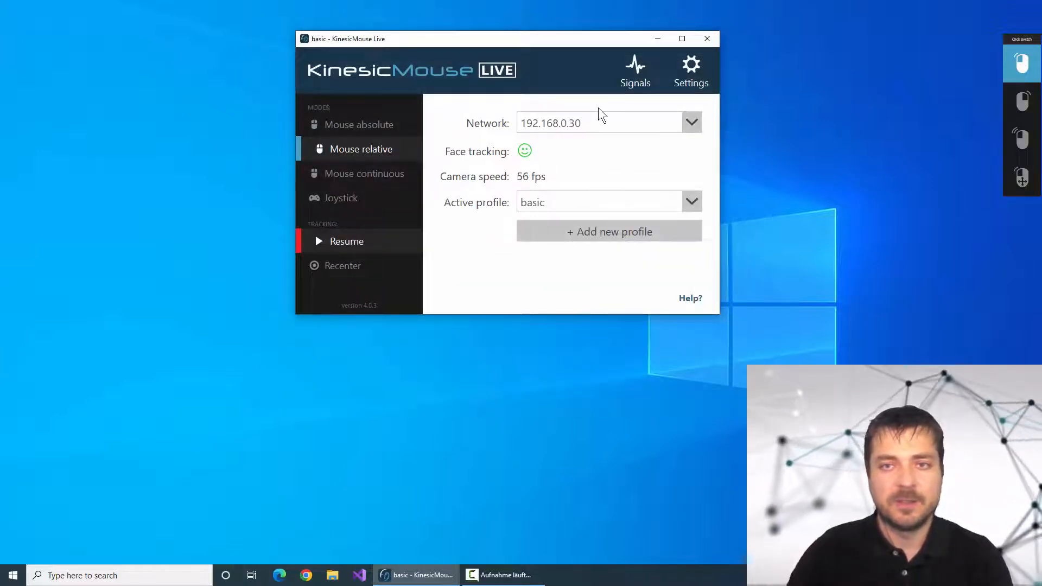
# Set the mouth smile signal's range to 0.17–0.51
pyautogui.click(635, 70)
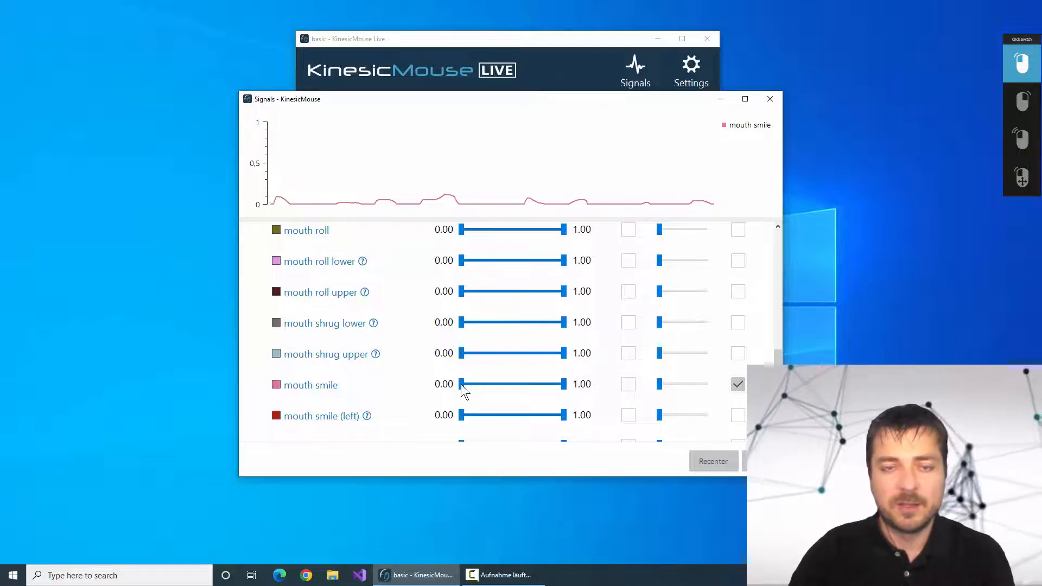
pyautogui.moveTo(462, 384); pyautogui.dragTo(480, 380)
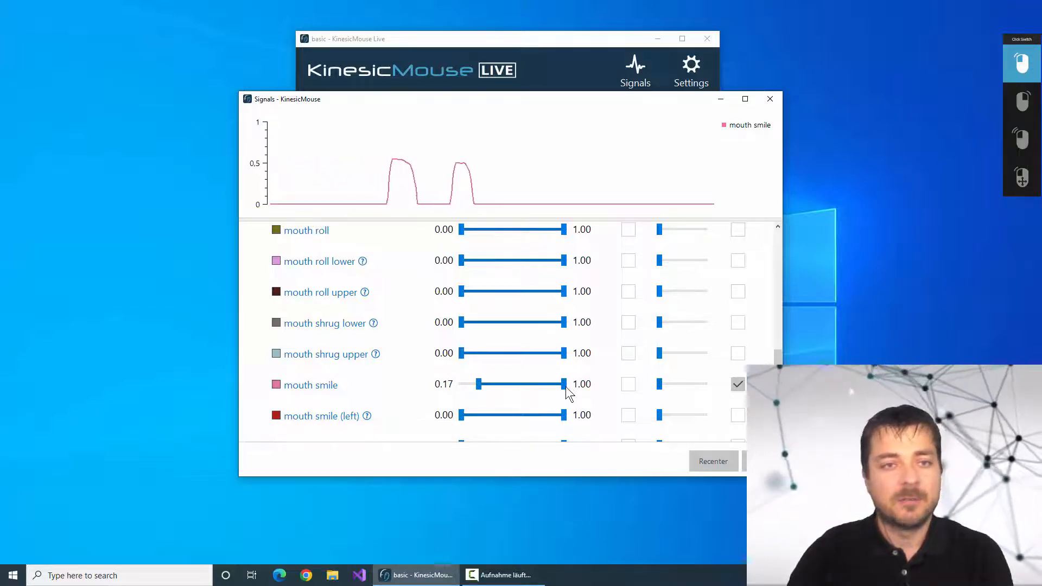
pyautogui.moveTo(566, 387); pyautogui.dragTo(519, 387)
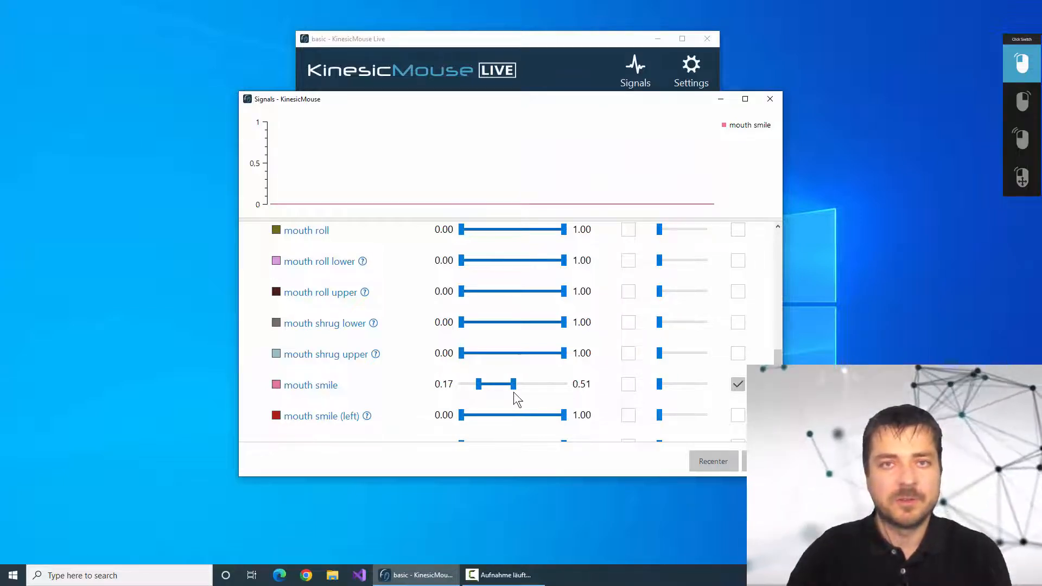
pyautogui.click(769, 100)
pyautogui.click(629, 67)
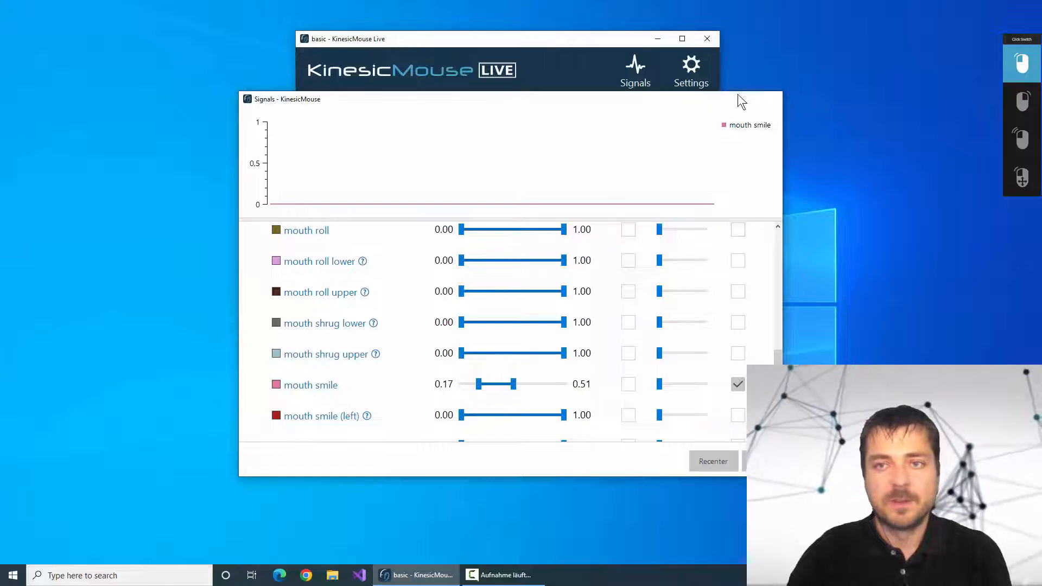
# Raise the mouth smile threshold for Click to about the middle of its range and close the settings
pyautogui.click(684, 70)
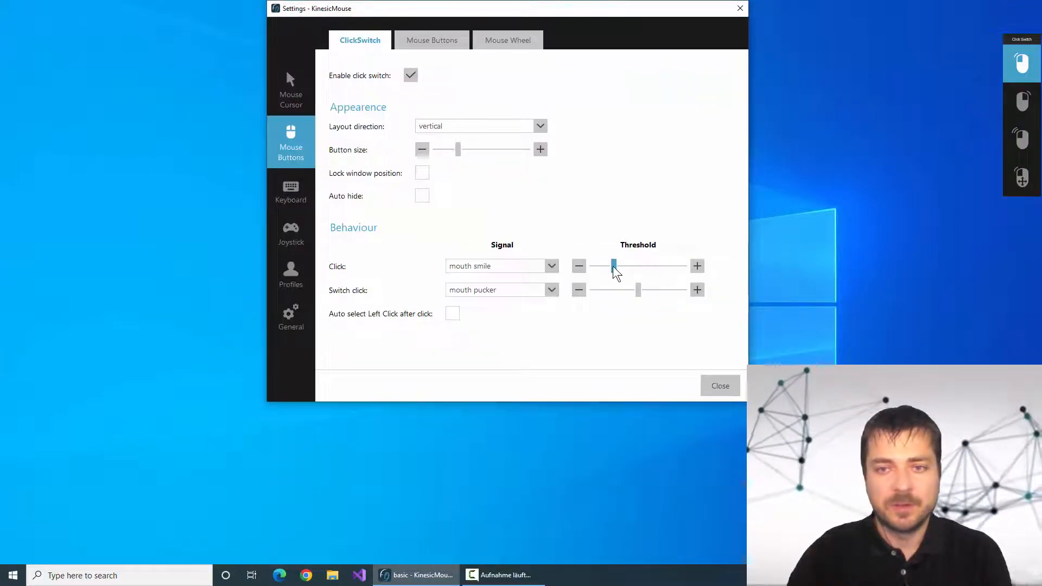
pyautogui.moveTo(614, 267); pyautogui.dragTo(639, 269)
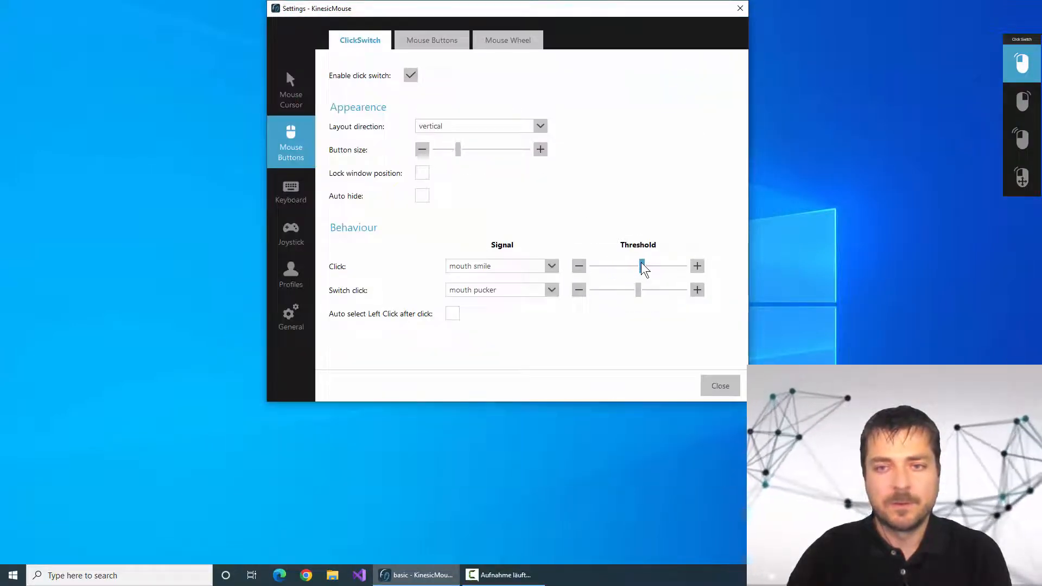
pyautogui.click(728, 387)
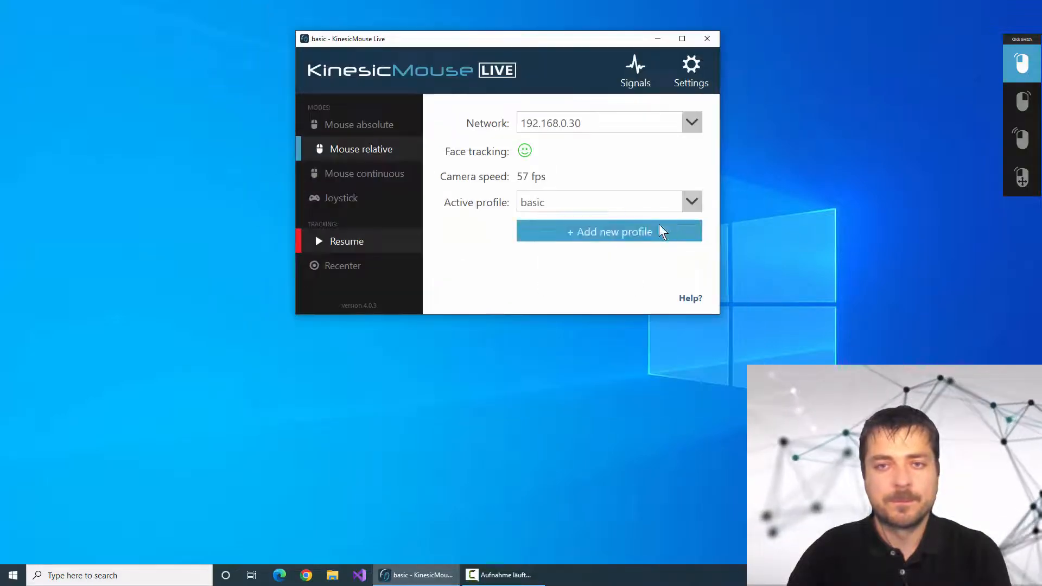
# Try smoothing the mouth smile signal at about half strength, and reset its smoothing to the minimum
pyautogui.click(626, 81)
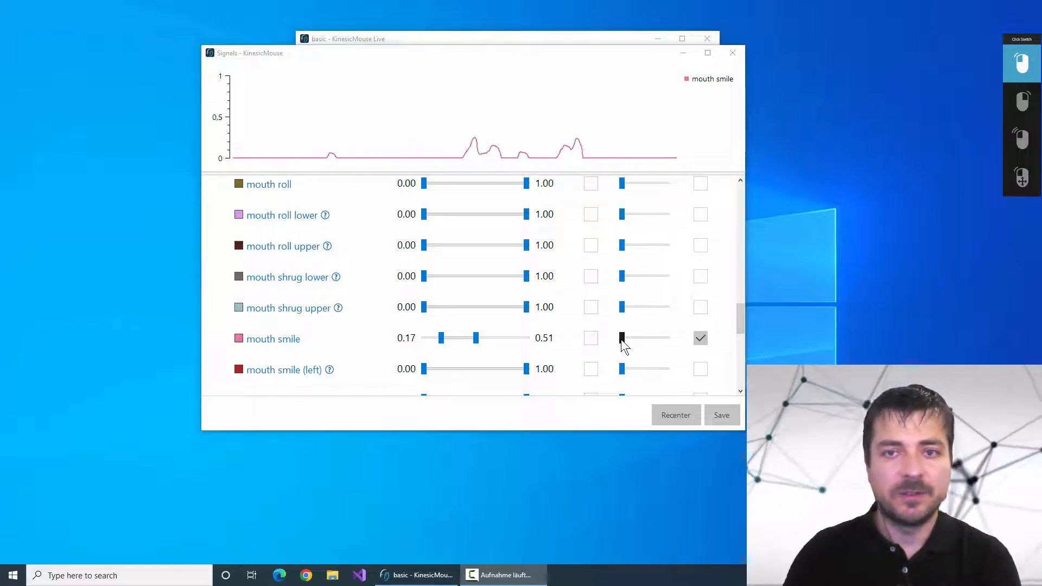
pyautogui.moveTo(622, 341); pyautogui.dragTo(645, 343)
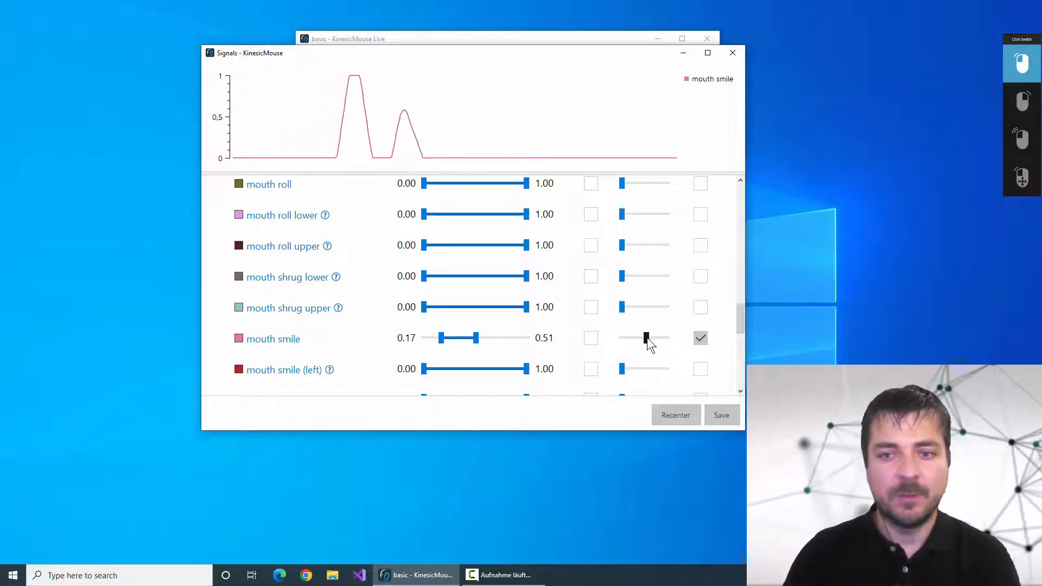
pyautogui.moveTo(647, 337); pyautogui.dragTo(620, 340)
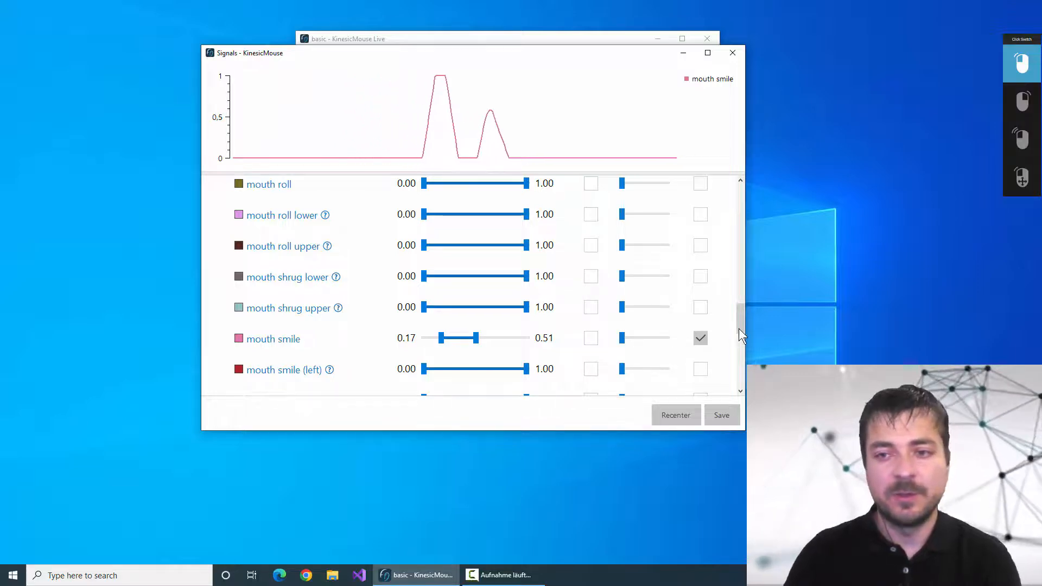
# Raise the smoothing of rotation (left) and rotation (up) to about two thirds and save the signal settings
pyautogui.moveTo(741, 327); pyautogui.dragTo(743, 206)
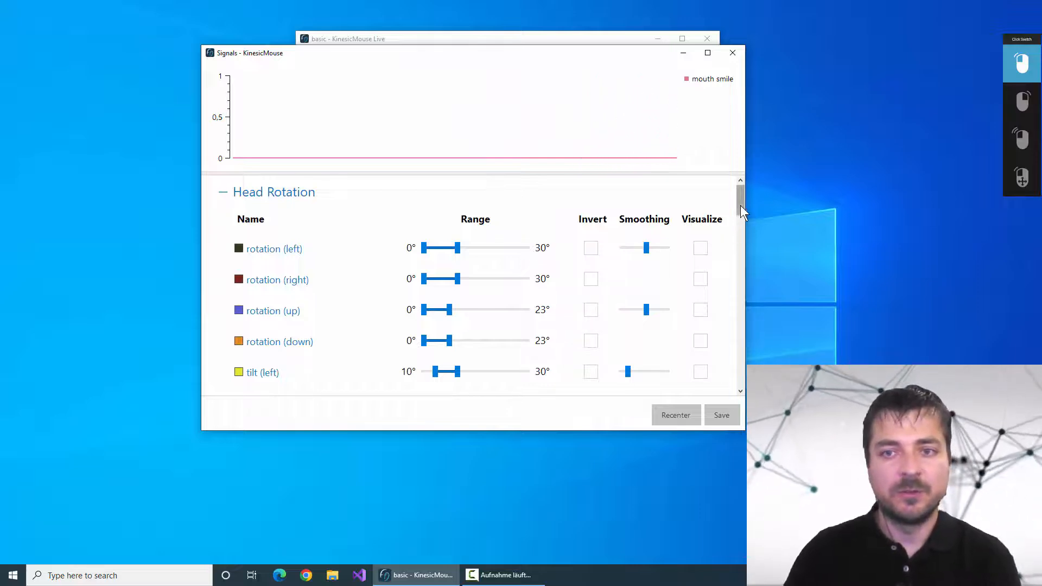
pyautogui.moveTo(743, 195); pyautogui.dragTo(740, 197)
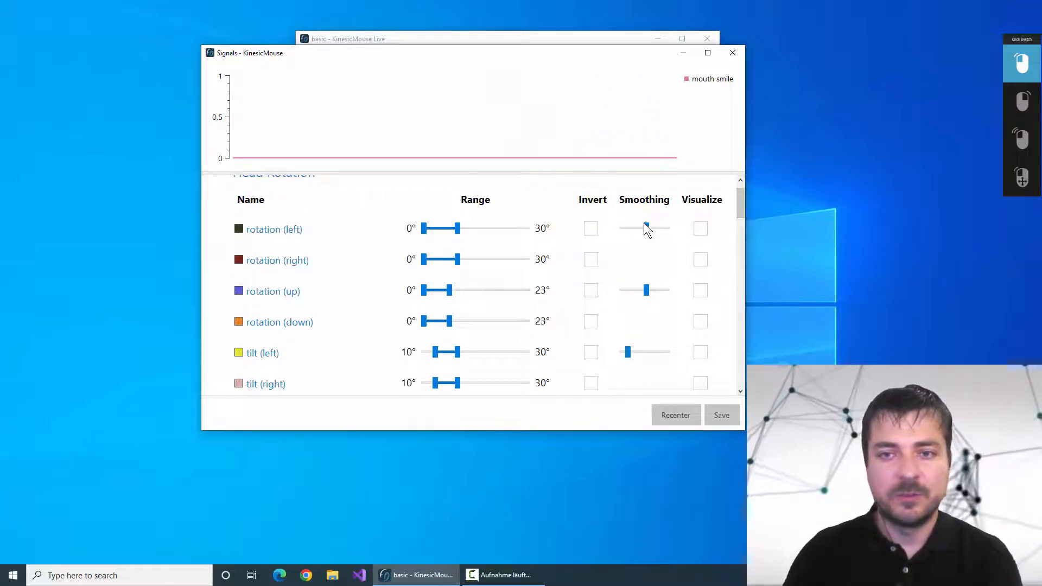
pyautogui.moveTo(648, 227); pyautogui.dragTo(653, 228)
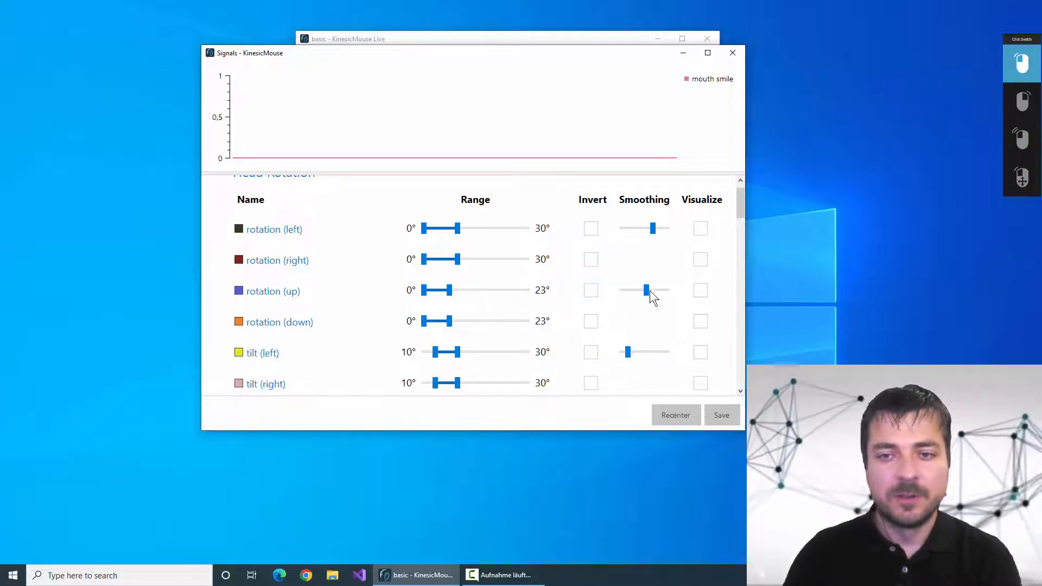
pyautogui.moveTo(646, 290); pyautogui.dragTo(655, 286)
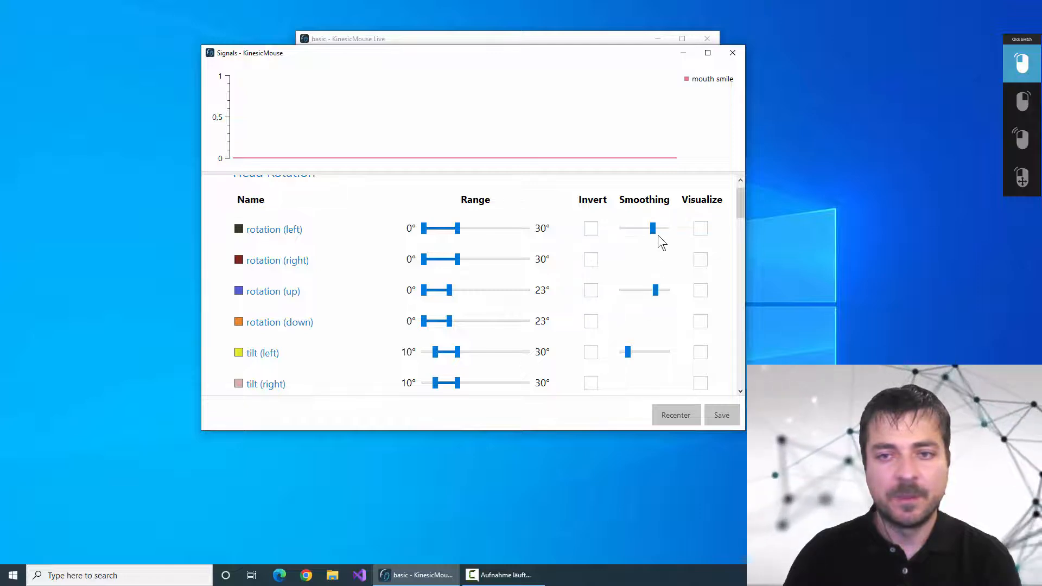
pyautogui.moveTo(653, 229); pyautogui.dragTo(656, 229)
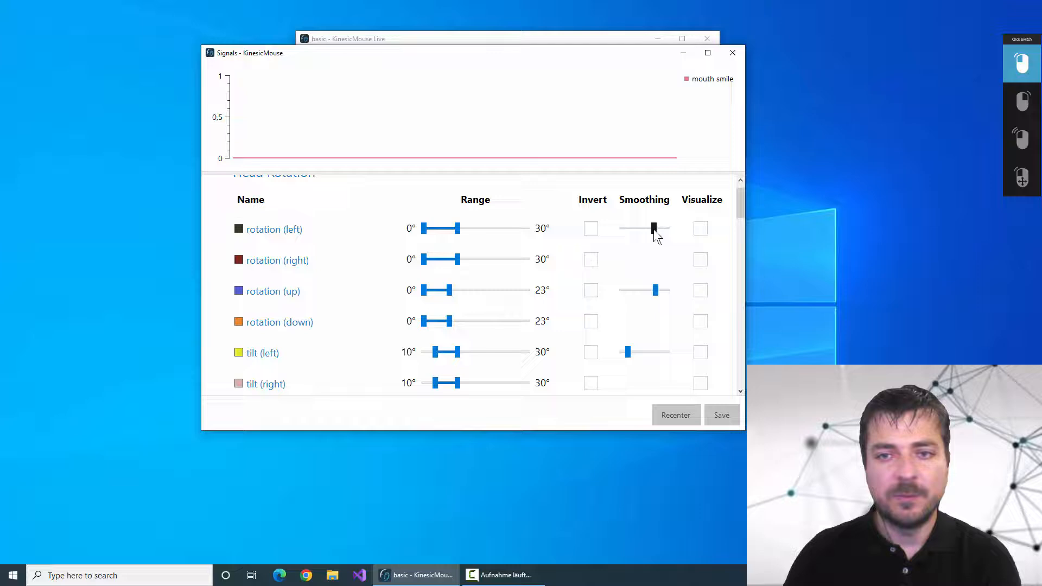
pyautogui.click(729, 417)
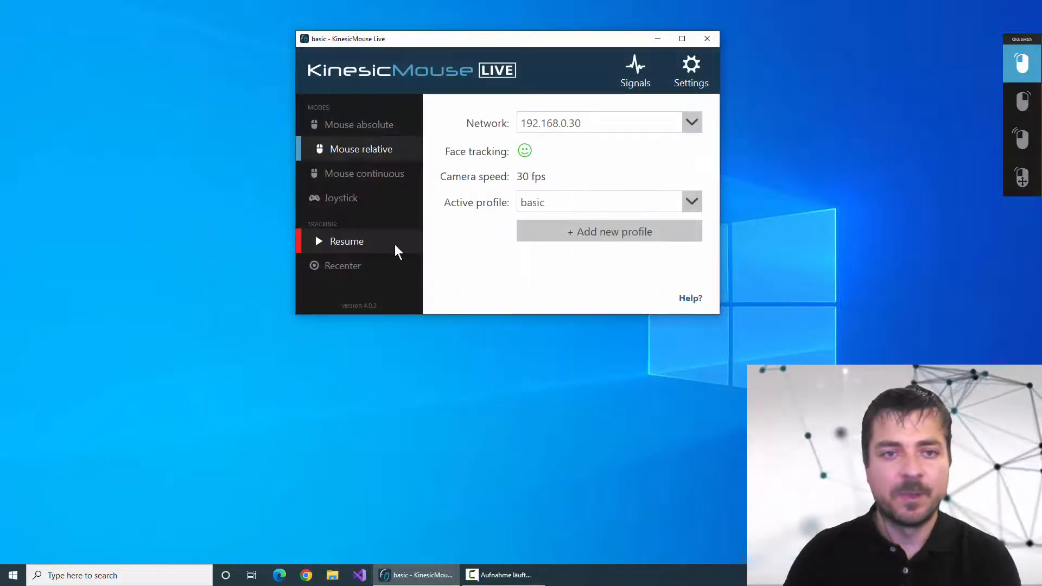
# Resume tracking to try the smoothed head control of the mouse pointer, and pause tracking again
pyautogui.click(394, 244)
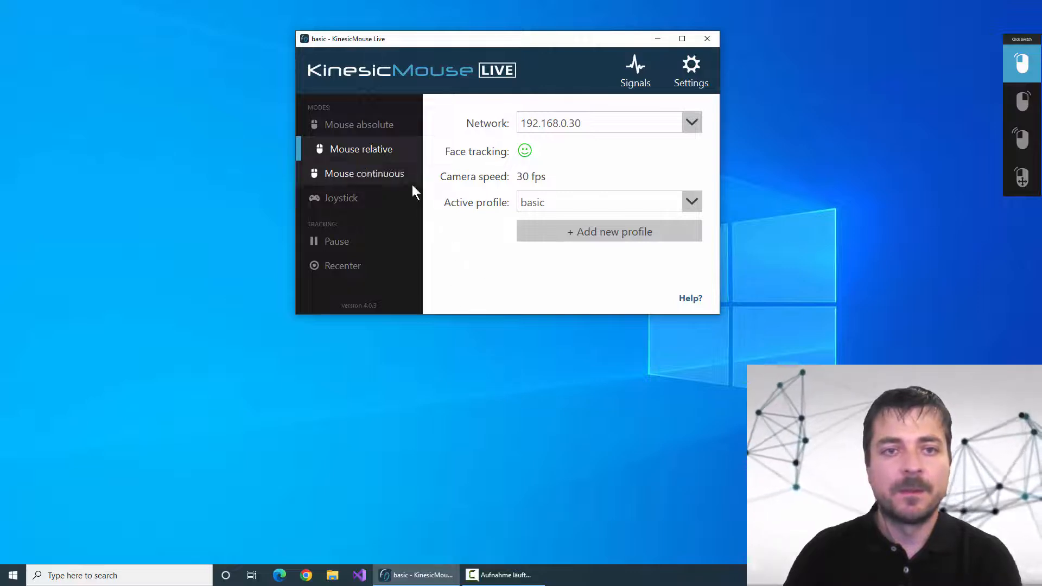
pyautogui.click(367, 242)
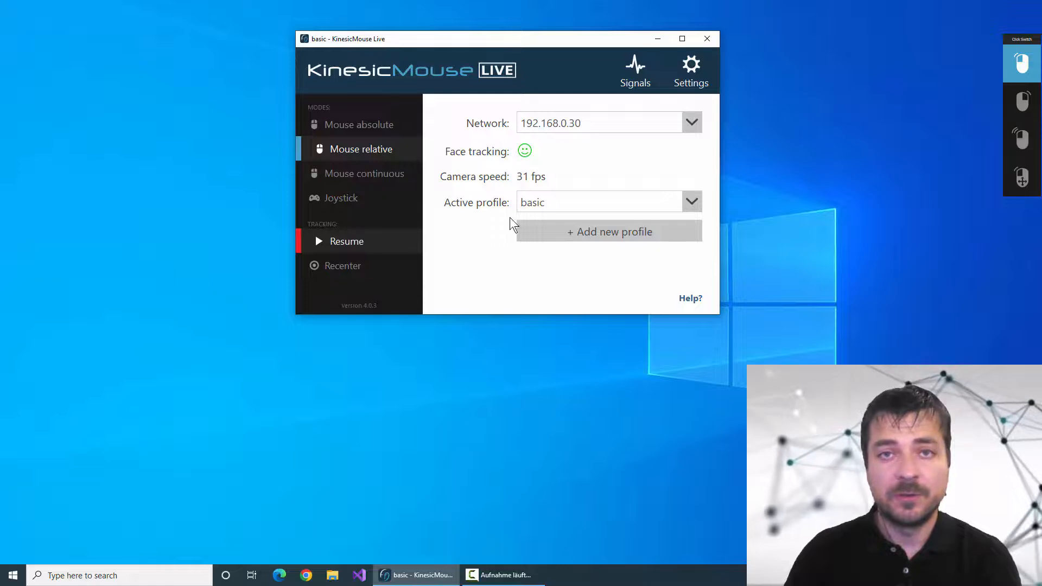
# Open the signal settings, expand the Eyes group and visualize the eyes blink signal in the graph
pyautogui.click(635, 76)
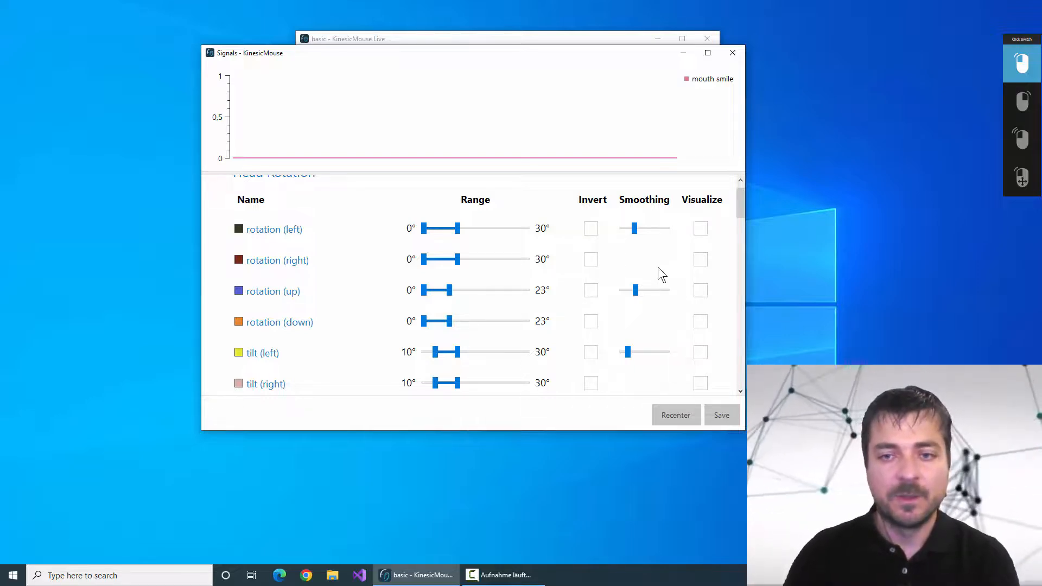
pyautogui.scroll(-5, 654, 232)
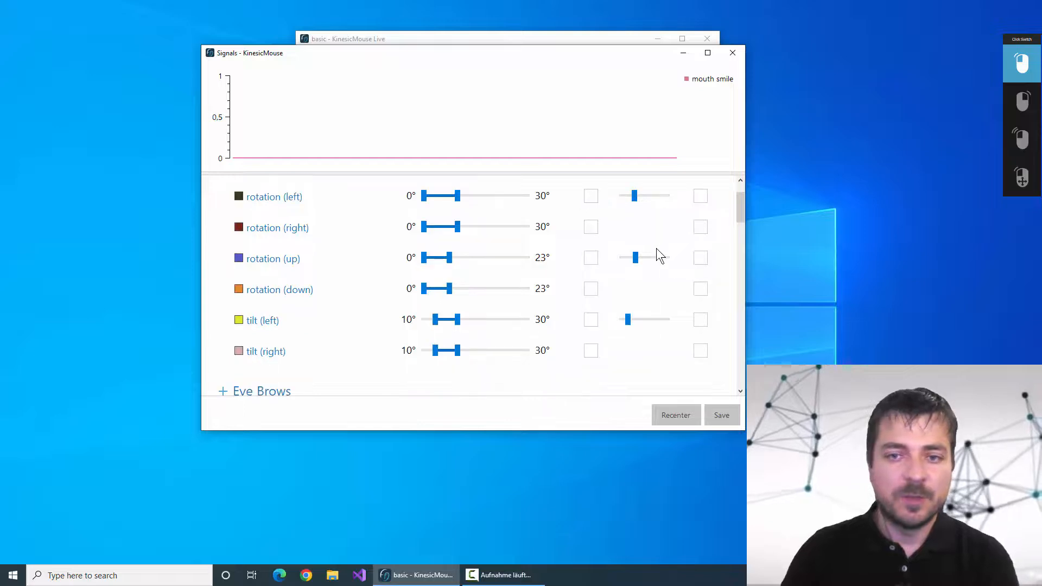
pyautogui.scroll(-1, 636, 295)
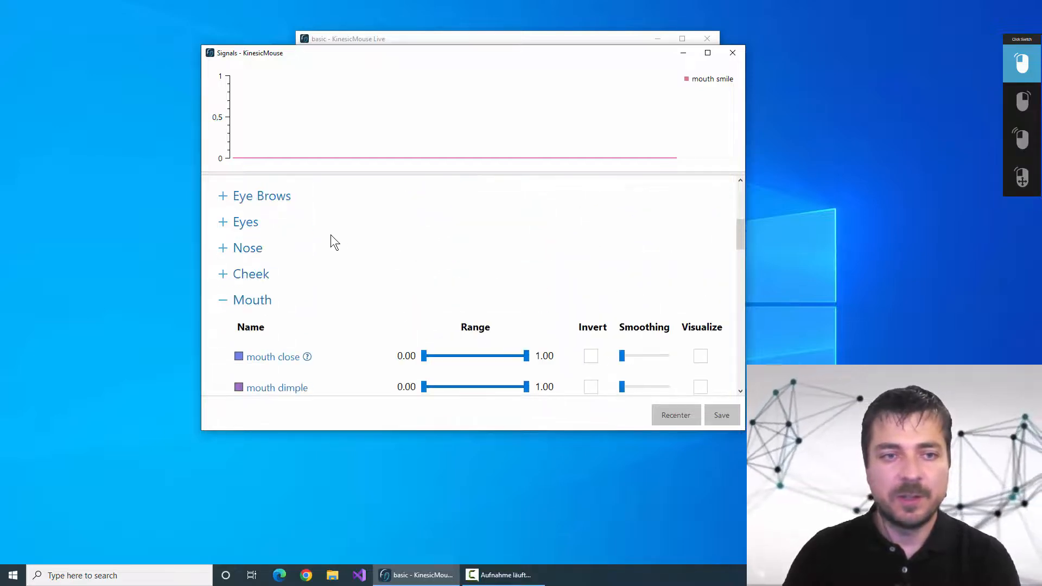
pyautogui.click(226, 222)
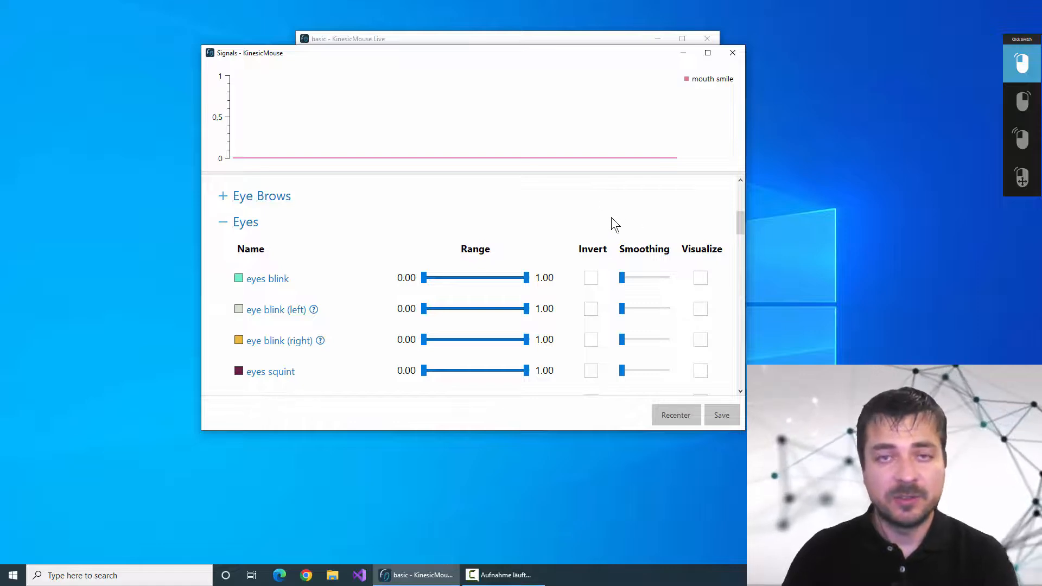
pyautogui.scroll(-2, 602, 203)
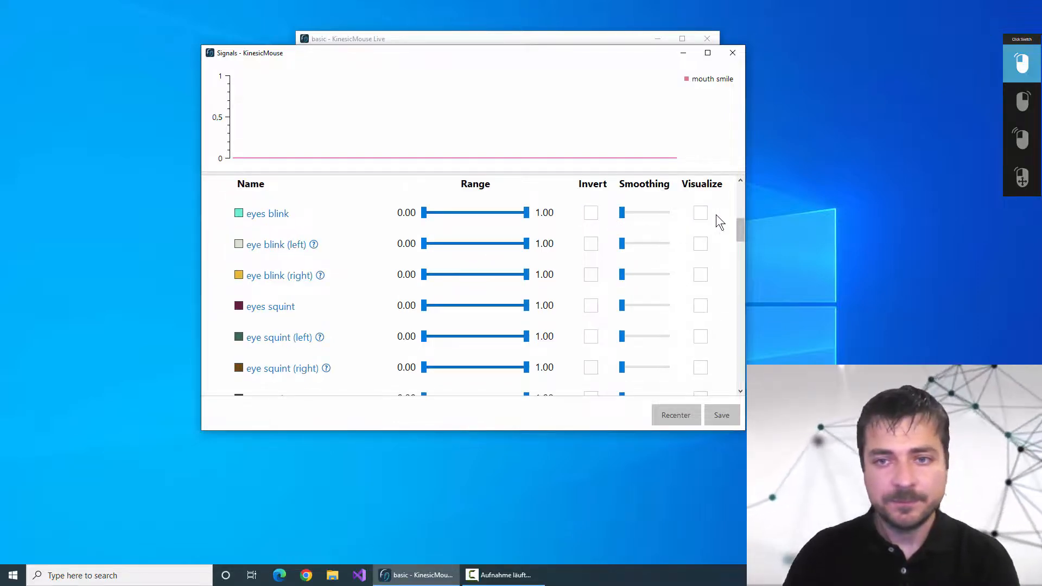
pyautogui.click(703, 213)
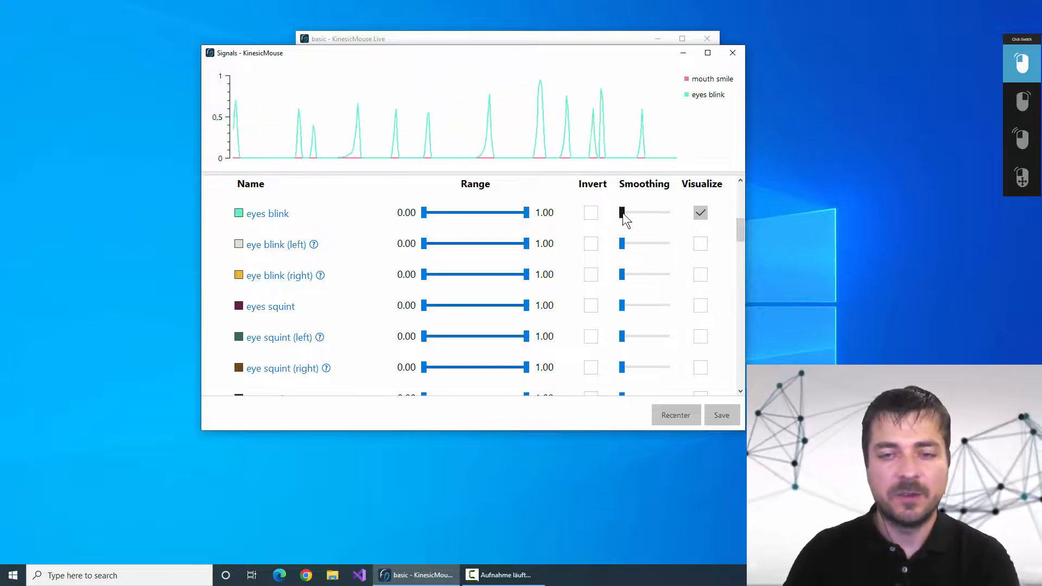
# Set the eyes blink signal's range to 0.40–0.72 and its smoothing to slightly above half, and close the signal settings
pyautogui.moveTo(623, 213); pyautogui.dragTo(647, 210)
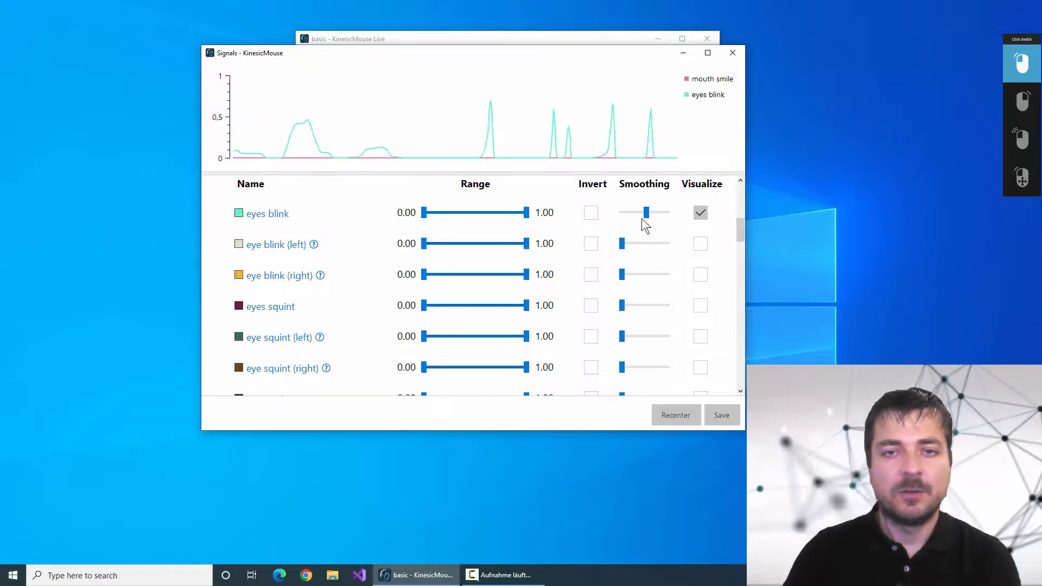
pyautogui.moveTo(424, 214); pyautogui.dragTo(498, 214)
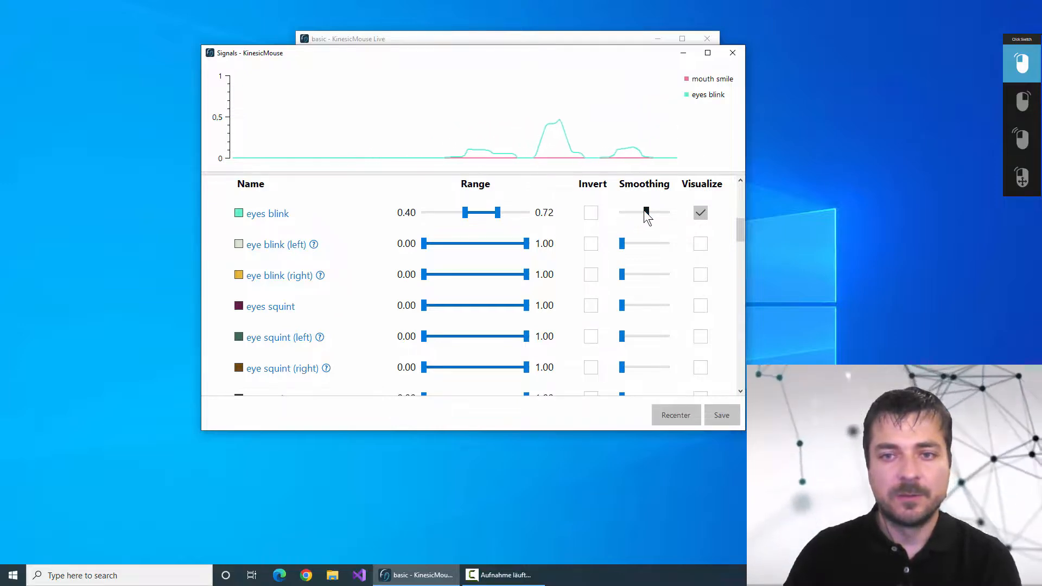
pyautogui.moveTo(647, 211); pyautogui.dragTo(649, 211)
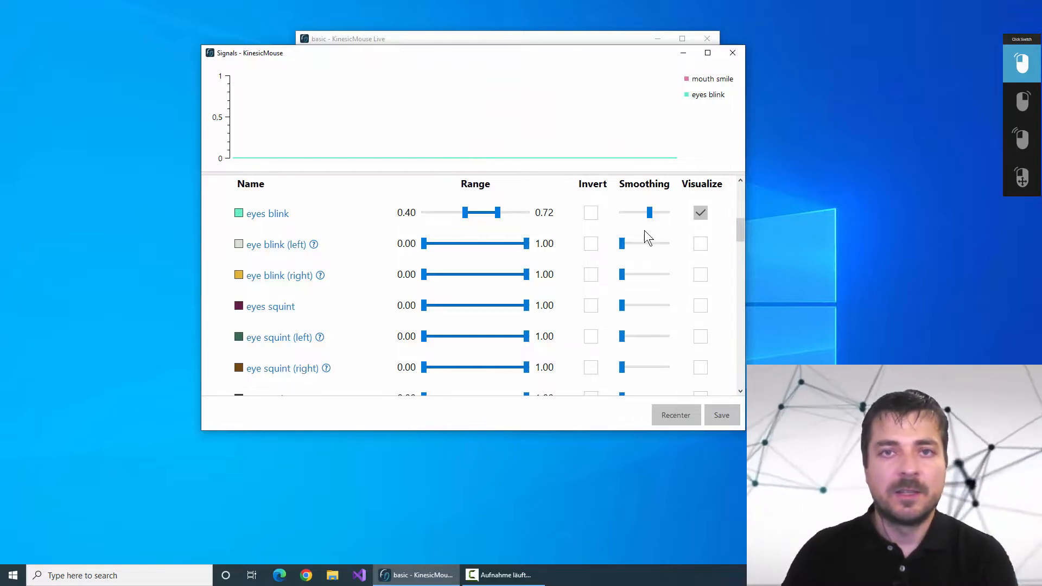
pyautogui.hotkey('alt', 'F4')
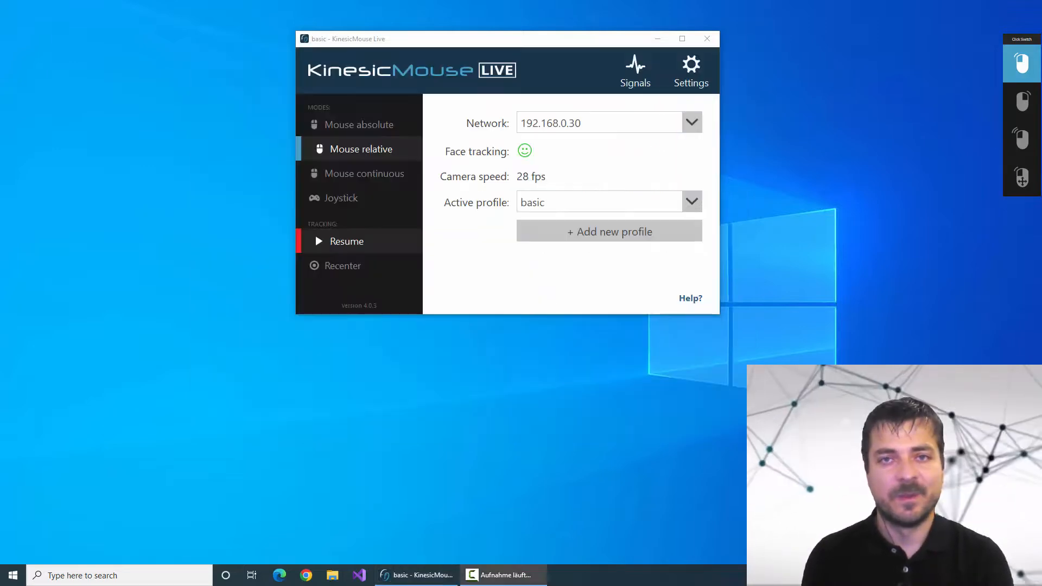